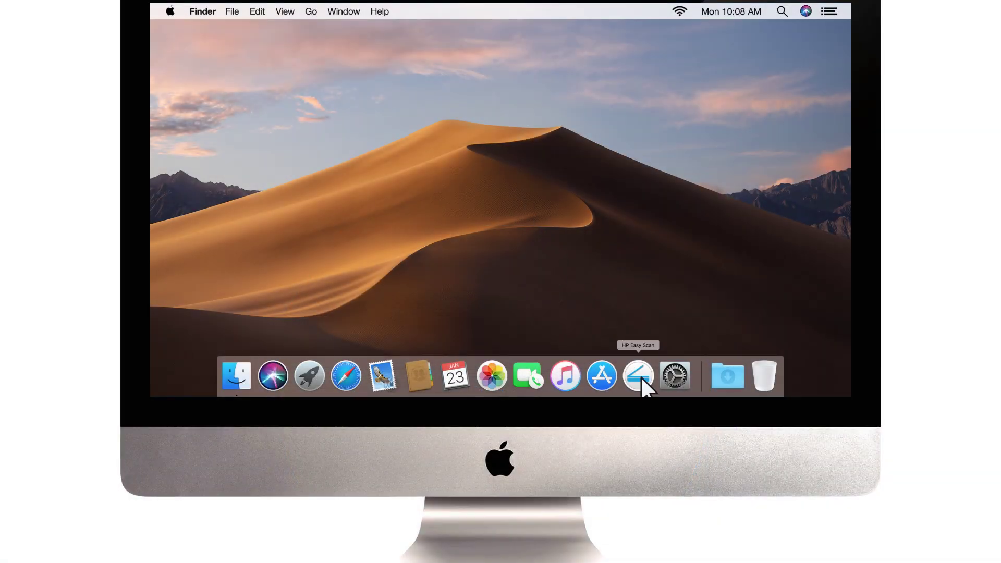
# Step: Scan the photo from the HP OfficeJet 4650 series using the Photos, Graphics, Etc. preset
pyautogui.click(642, 376)
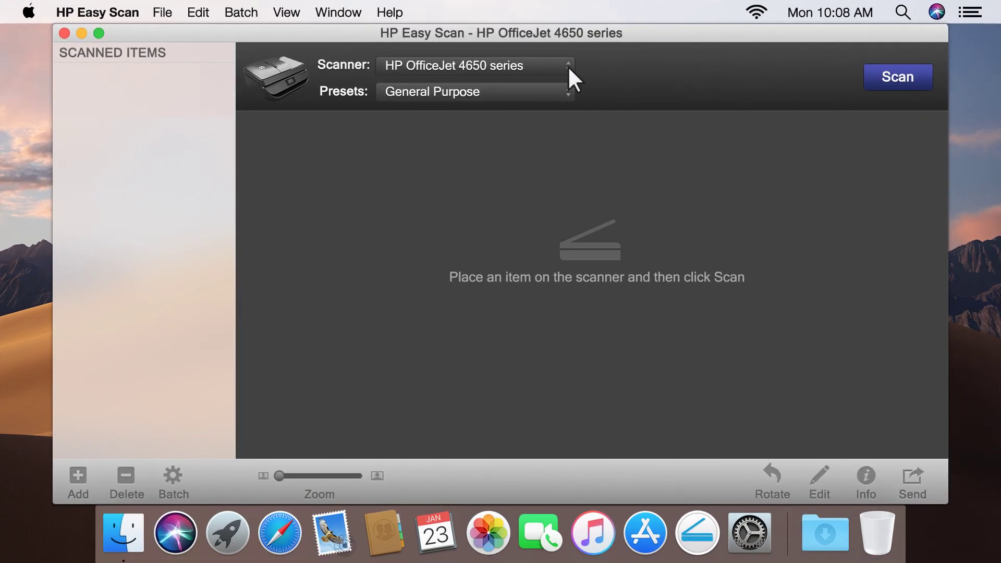
pyautogui.click(569, 66)
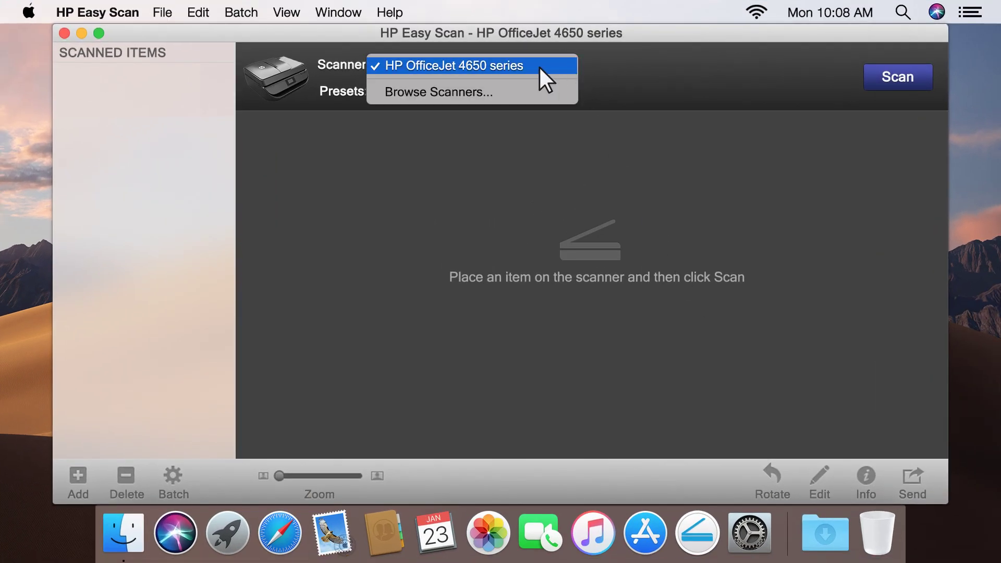
pyautogui.click(500, 66)
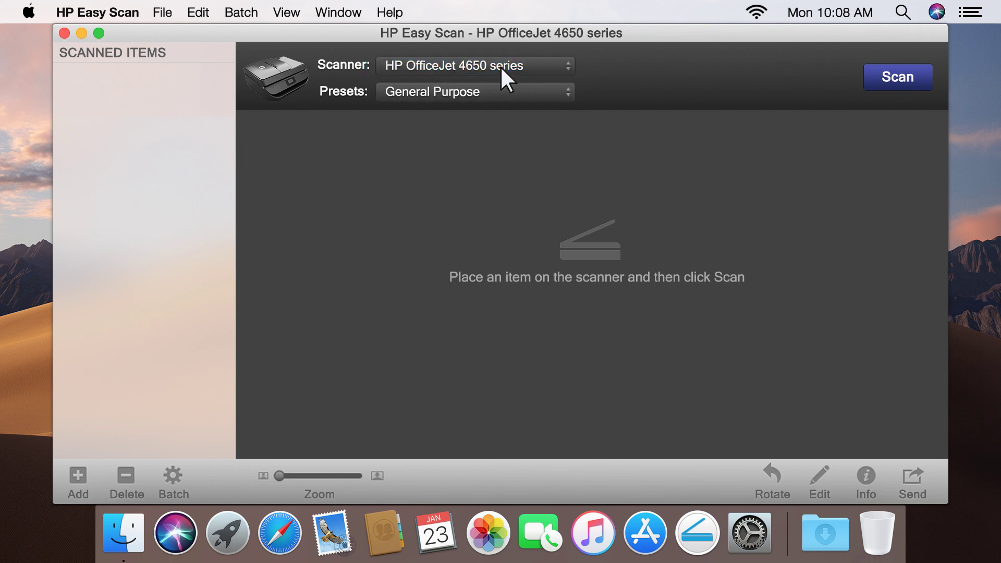
pyautogui.click(569, 94)
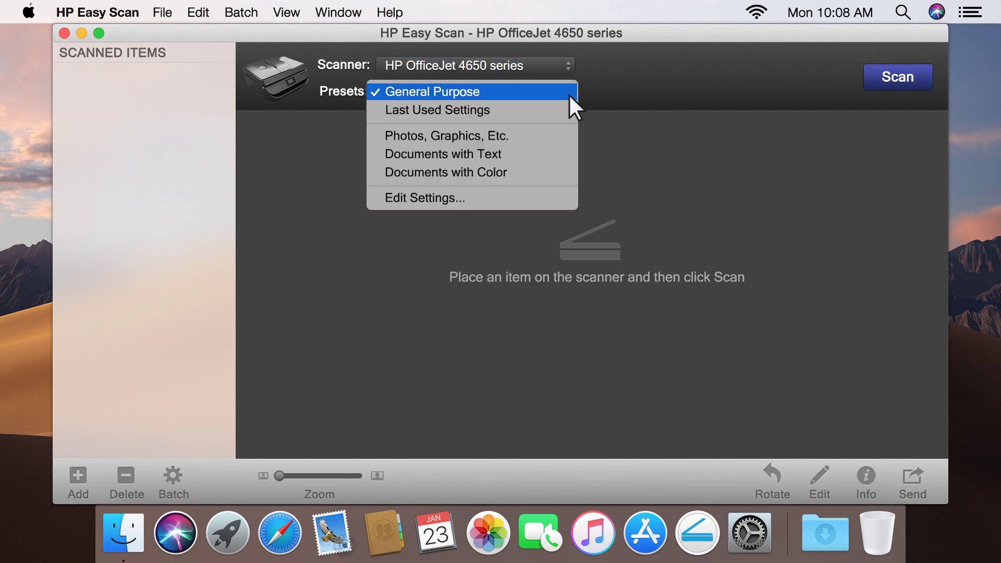
pyautogui.click(473, 137)
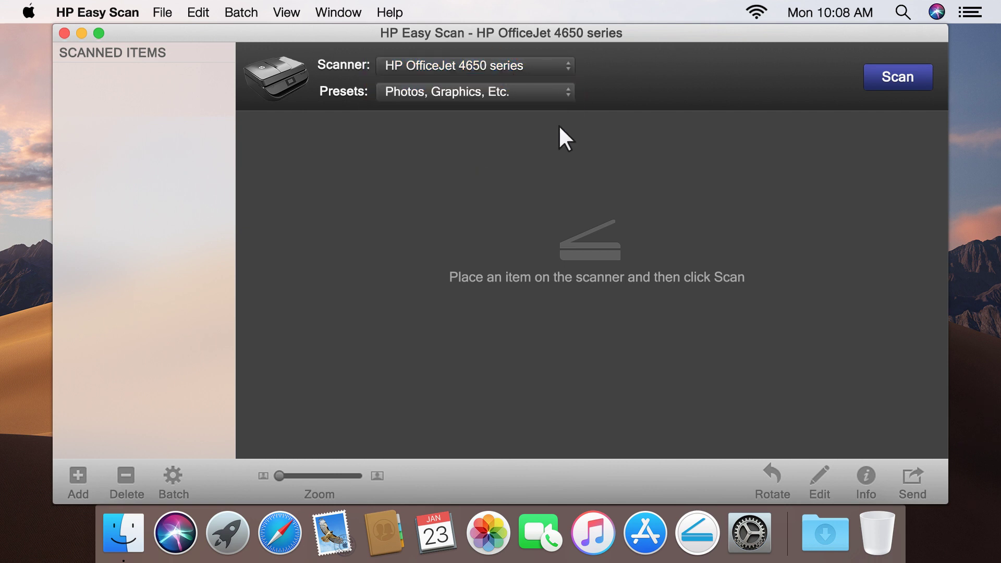
pyautogui.click(898, 77)
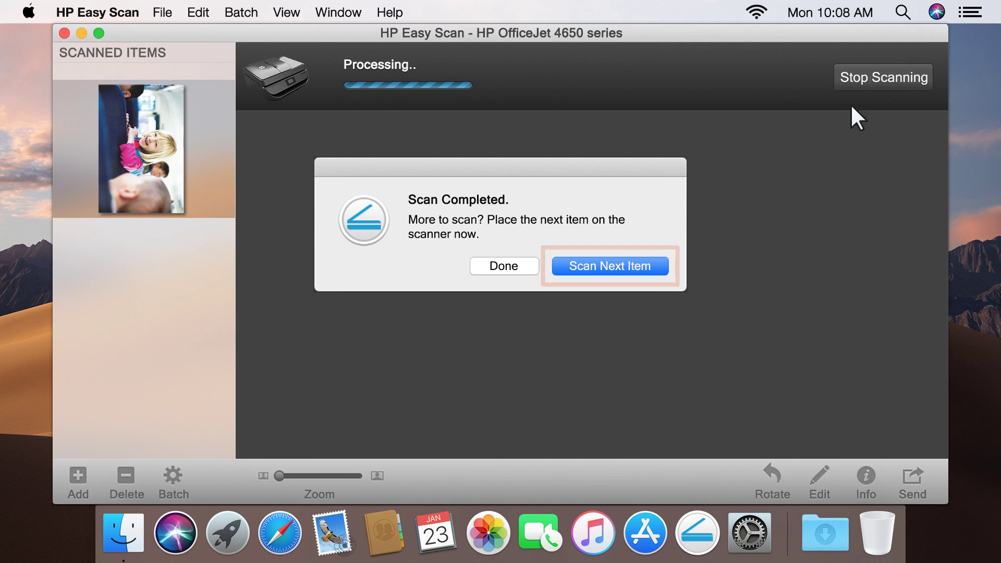
pyautogui.click(505, 266)
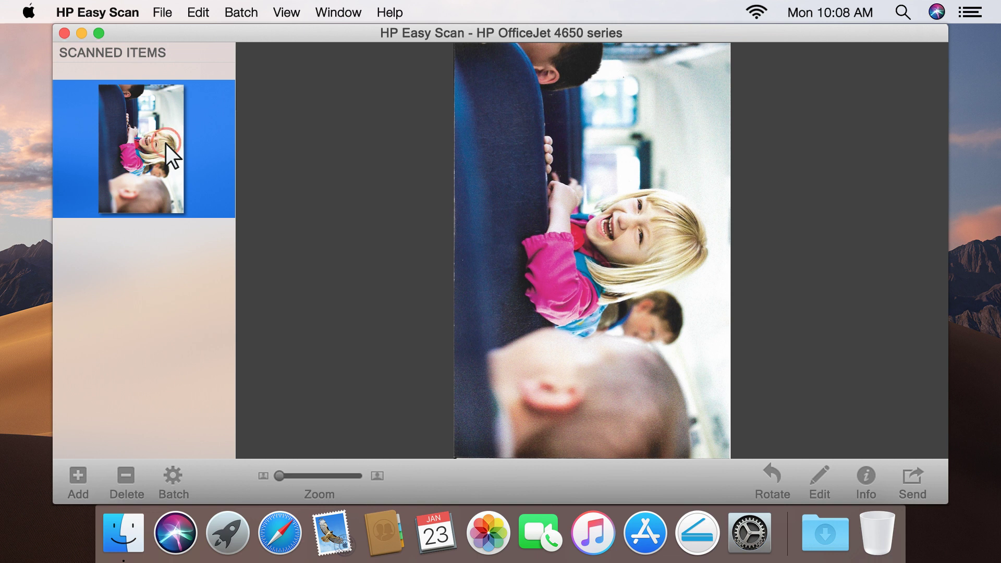
# Step: Crop the scanned photo down to its edges
pyautogui.click(828, 474)
pyautogui.click(855, 135)
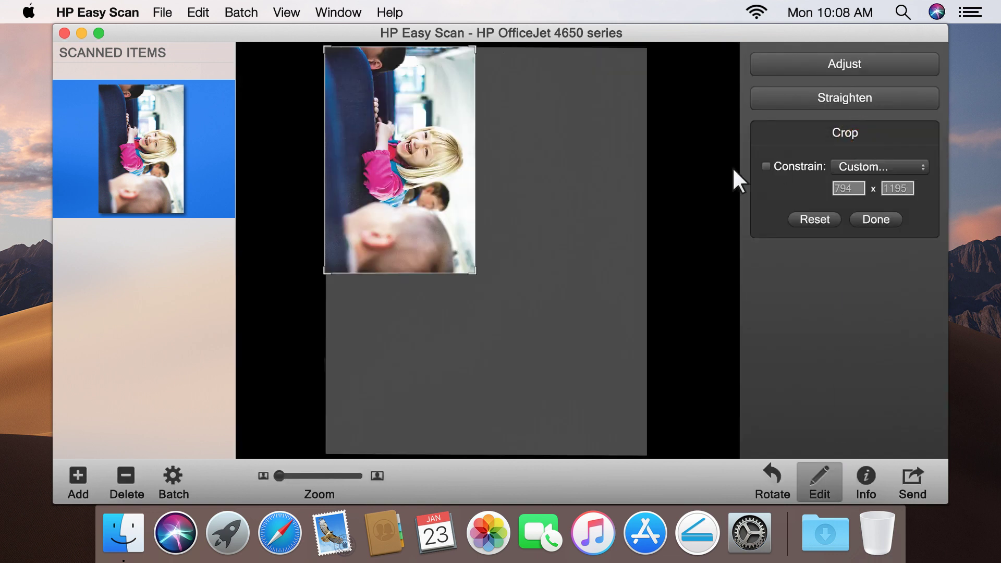
pyautogui.moveTo(326, 274); pyautogui.dragTo(345, 244)
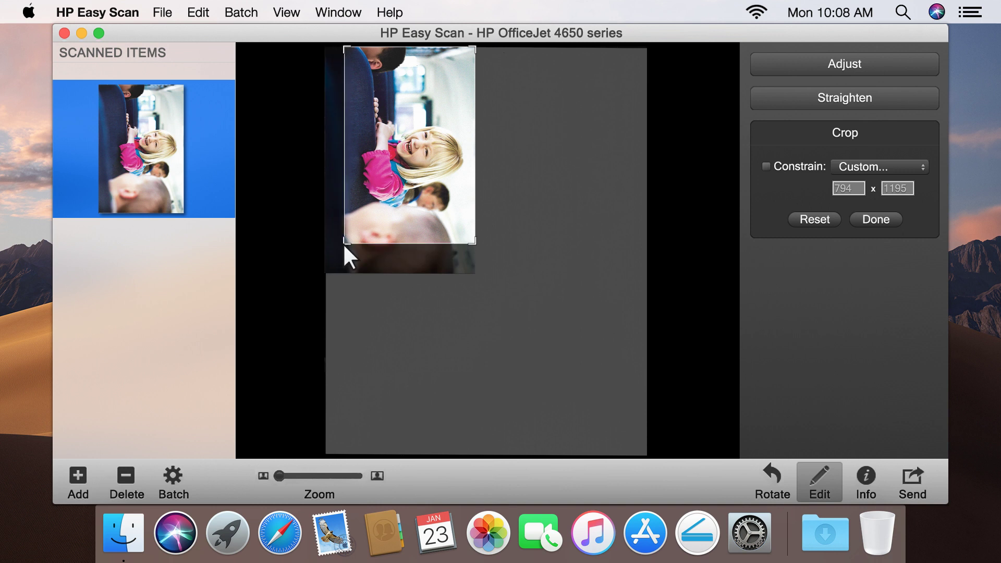
pyautogui.click(876, 219)
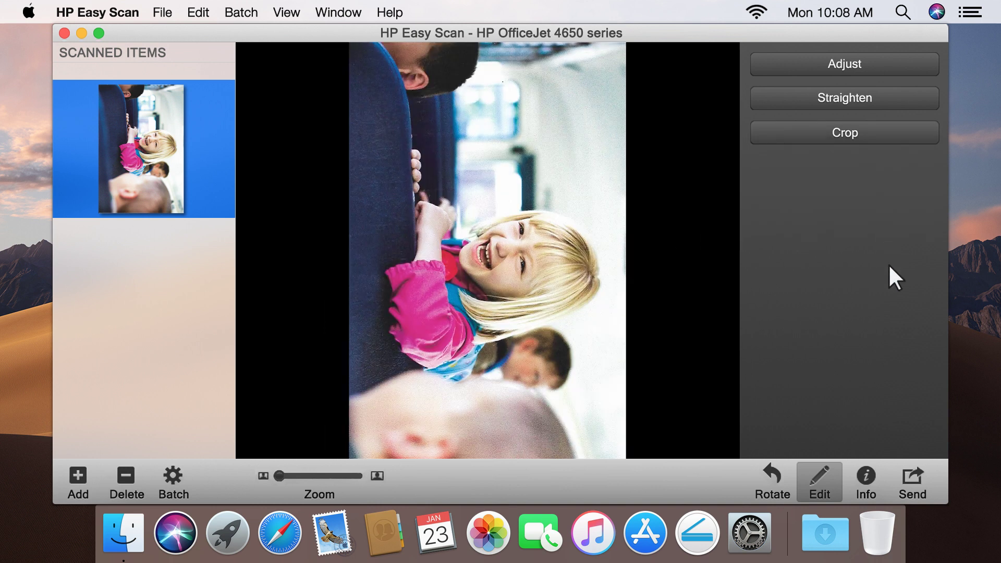
# Step: Send the scan to a folder, replacing the default file prefix and keeping Pictures as location
pyautogui.click(921, 477)
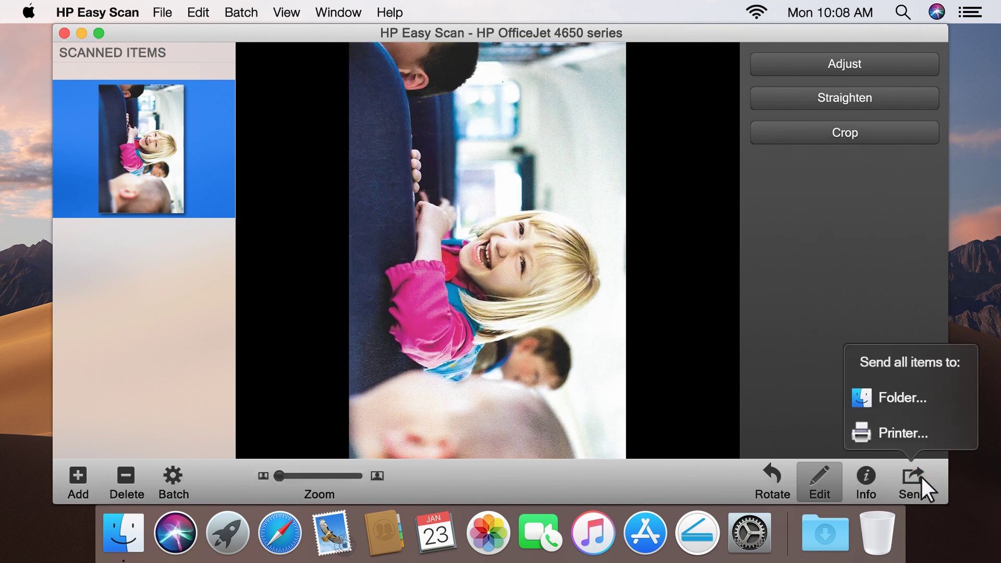
pyautogui.click(909, 400)
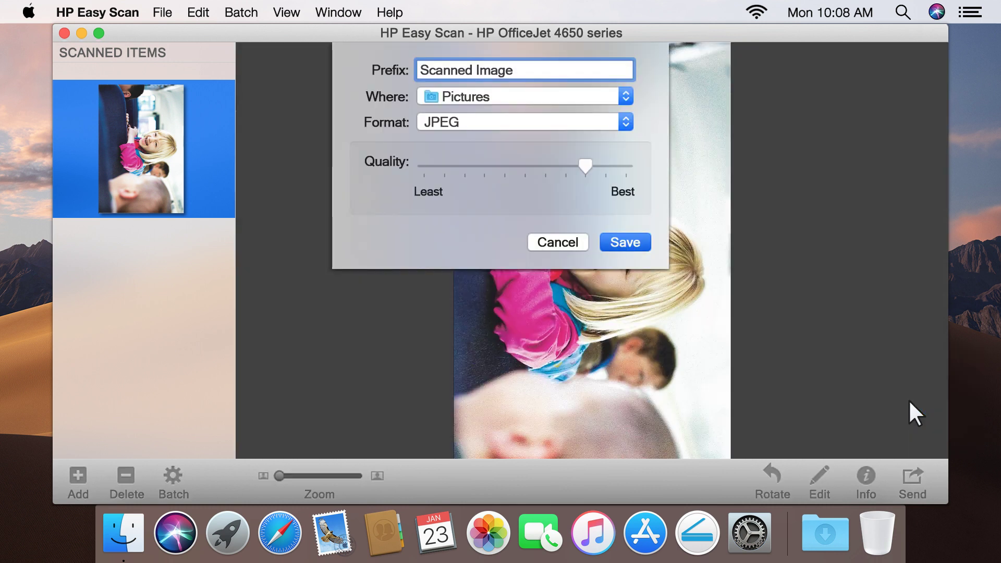
pyautogui.click(420, 71)
pyautogui.press('super+a')
pyautogui.write('Photo01')
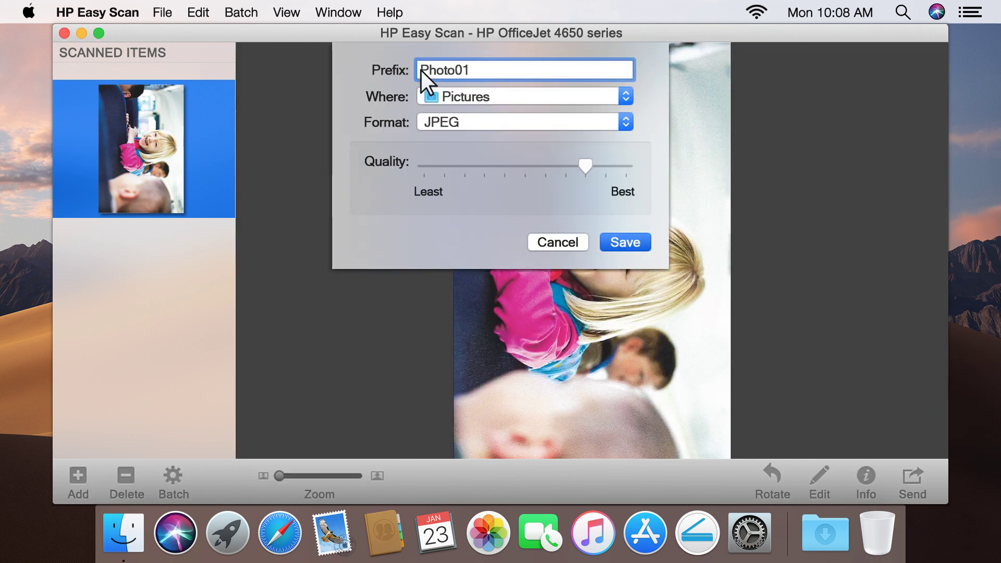
pyautogui.click(627, 100)
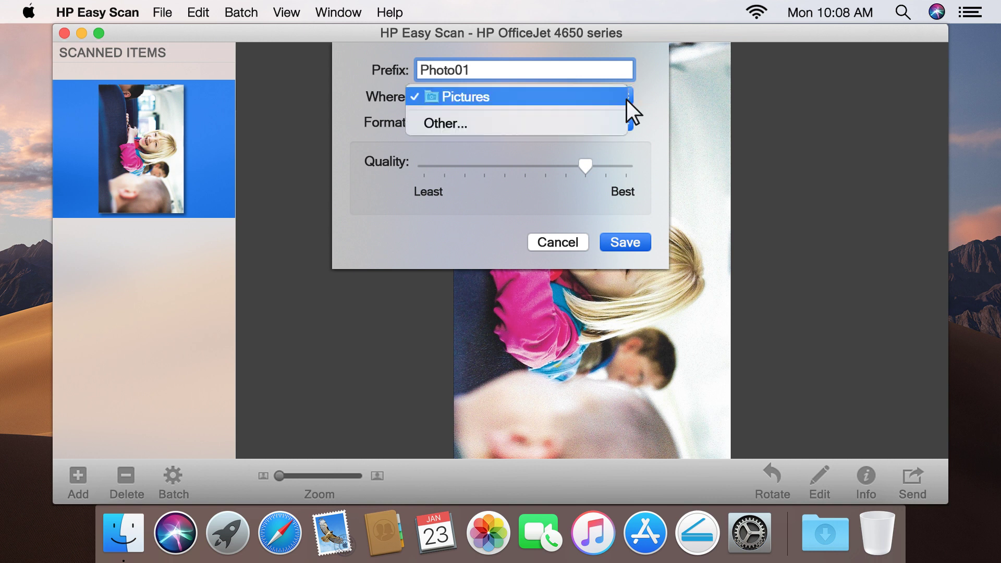
pyautogui.click(481, 100)
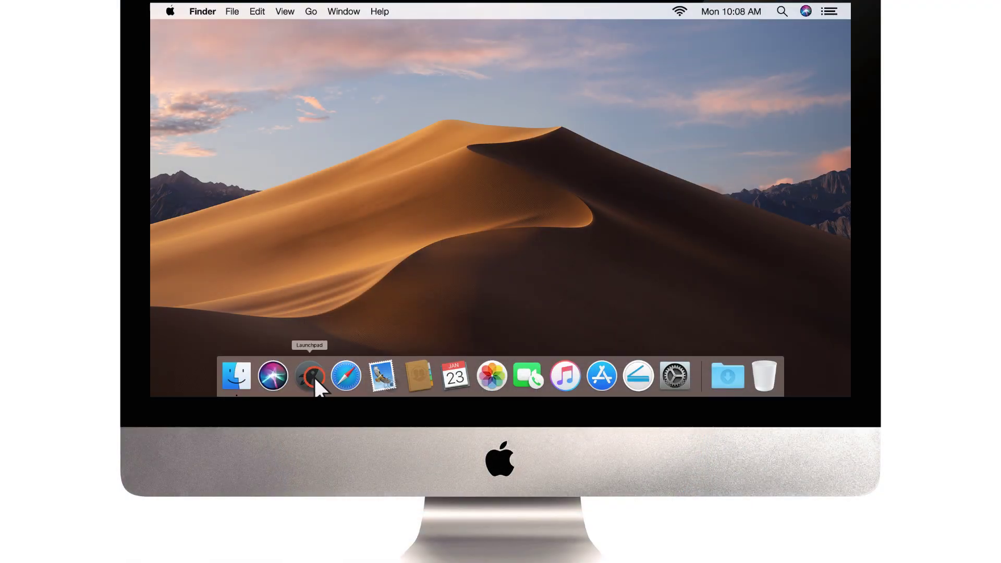
# Step: Launch Image Capture from Launchpad
pyautogui.click(314, 377)
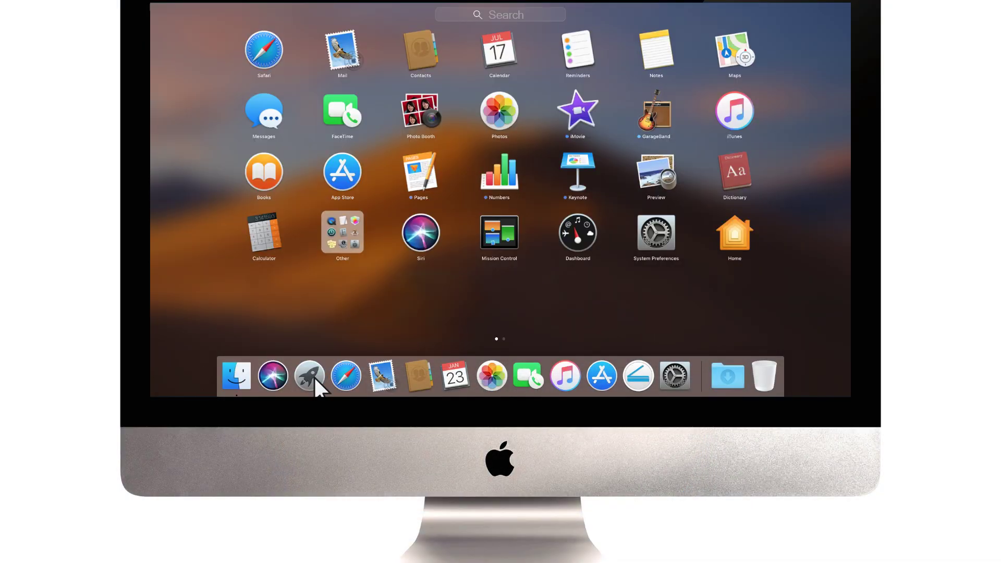
pyautogui.write('Image Capture')
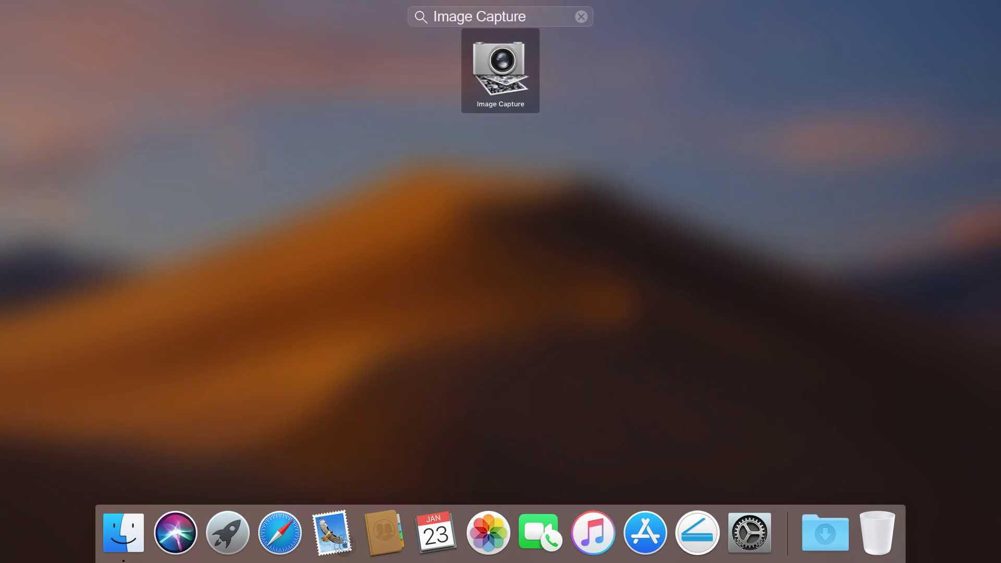
pyautogui.click(514, 73)
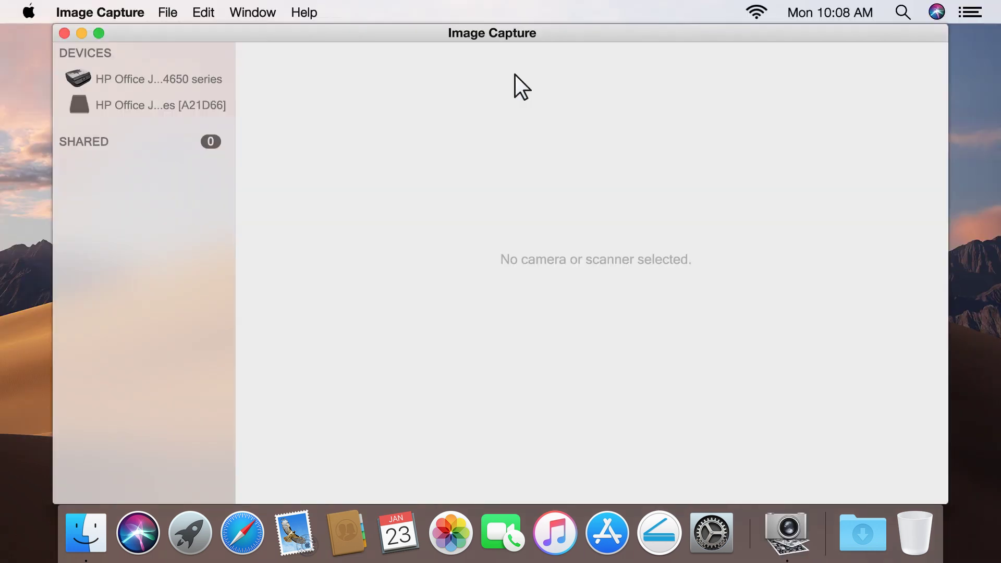
# Step: Rescan the photo on the HP OfficeJet 4650 series at 300 dpi, naming it Photo02
pyautogui.click(203, 82)
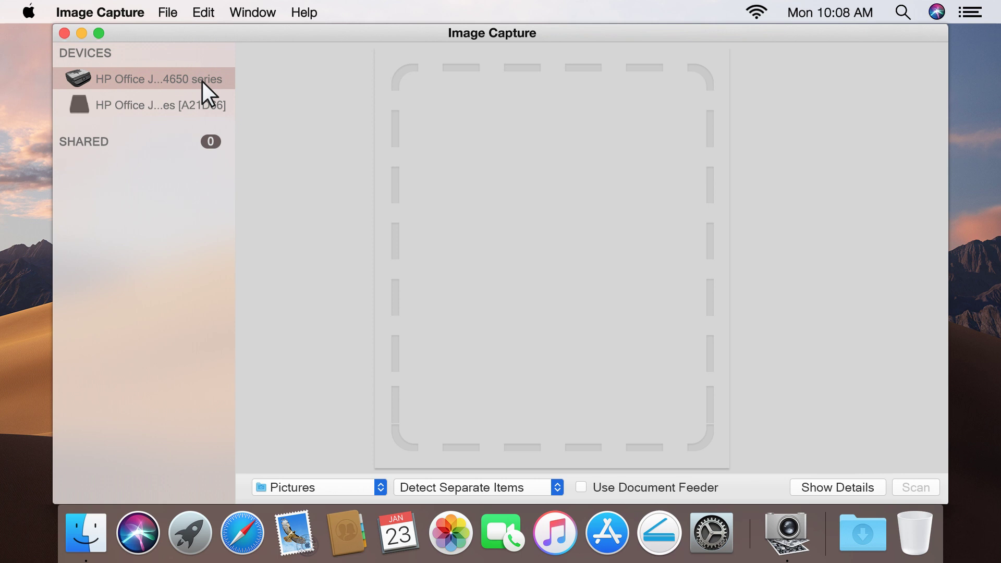
pyautogui.click(867, 487)
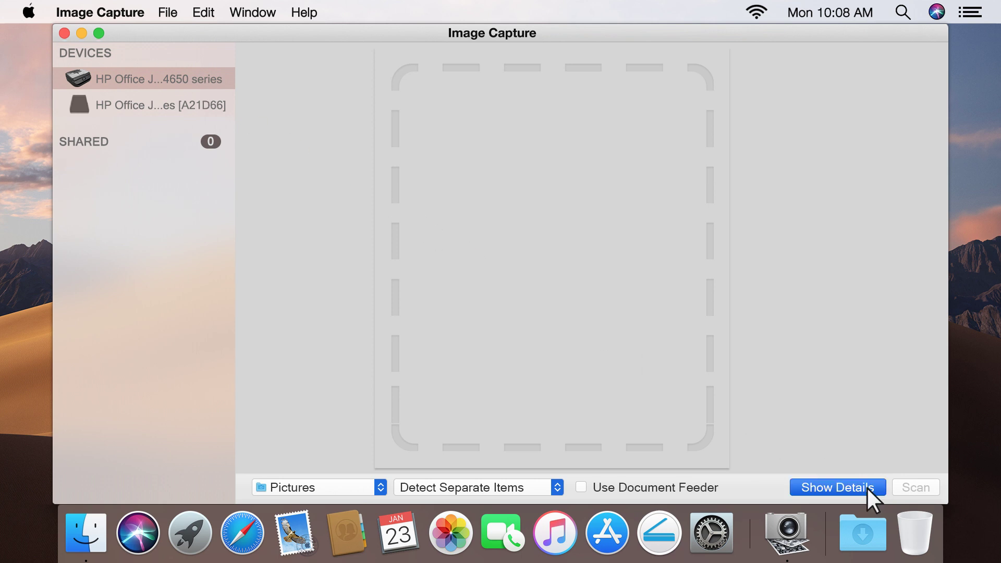
pyautogui.click(778, 266)
pyautogui.write('Photo02')
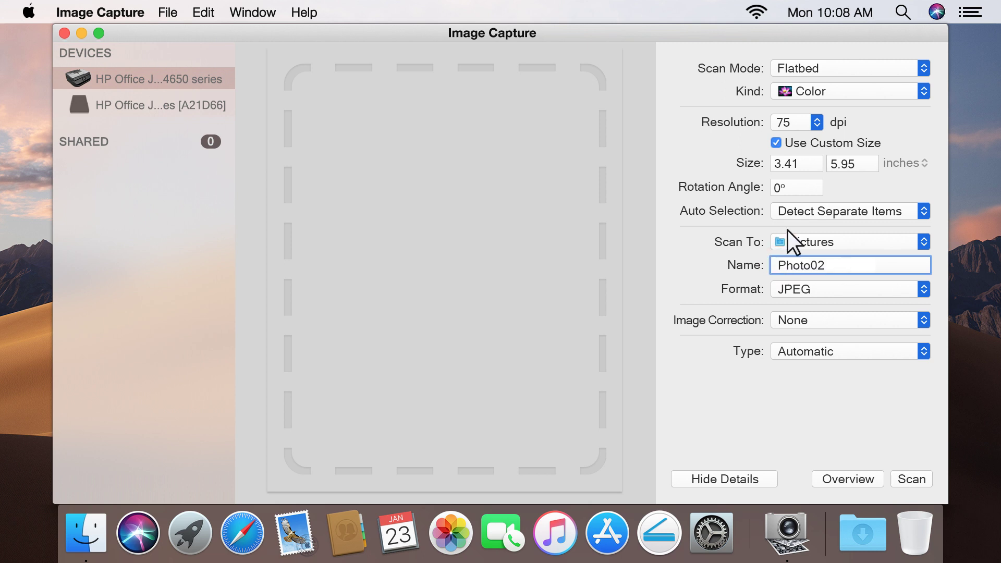
pyautogui.click(818, 125)
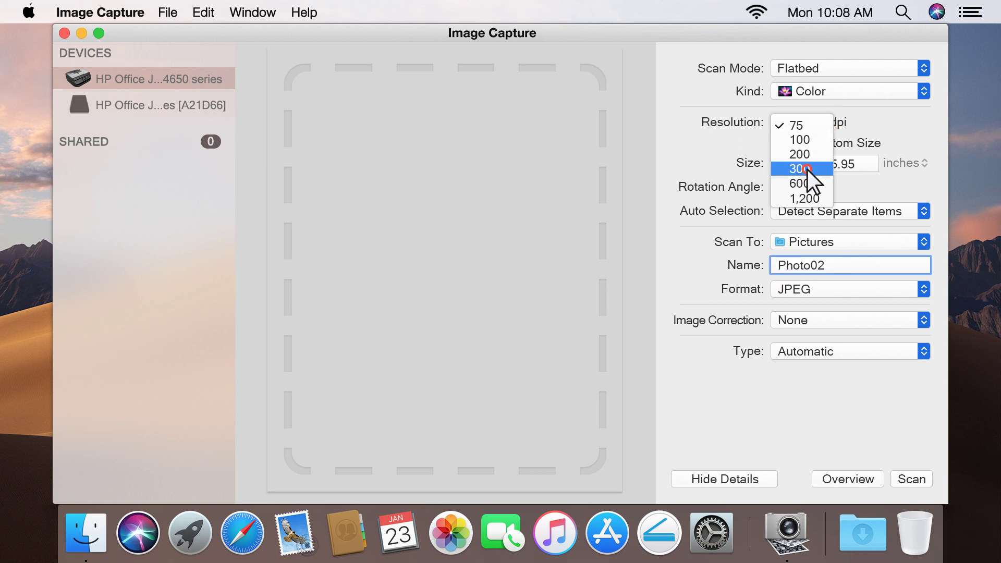
pyautogui.click(808, 170)
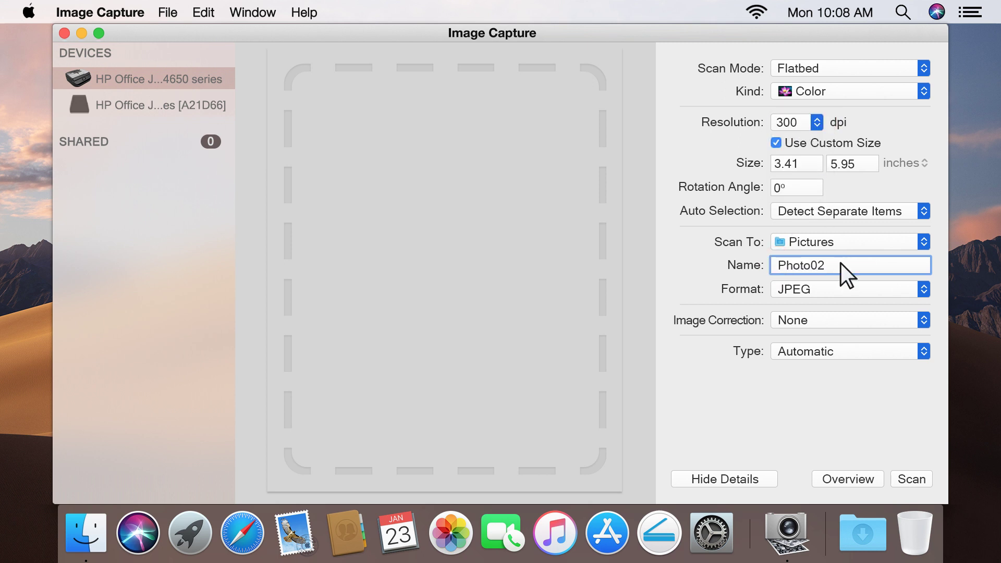
pyautogui.click(919, 482)
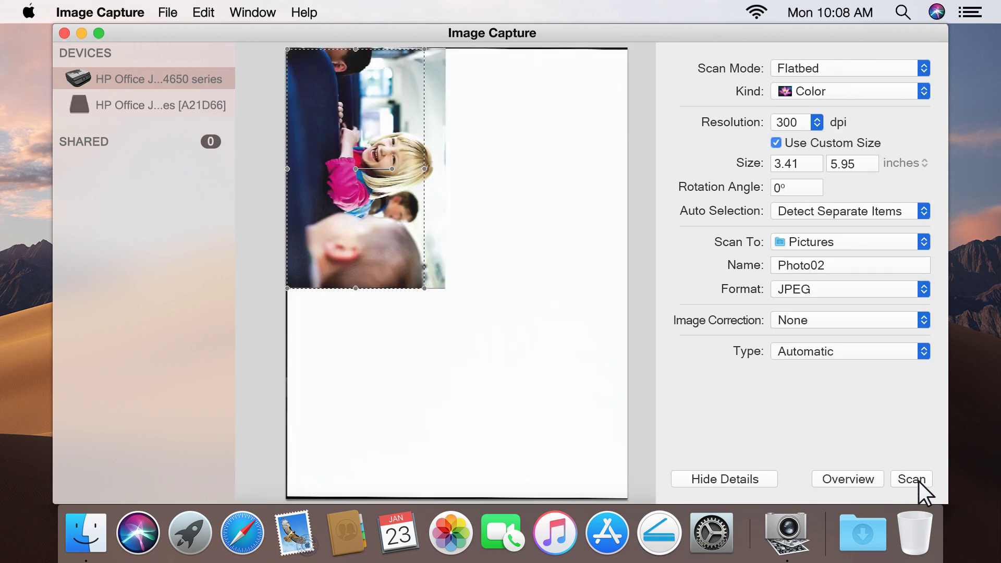